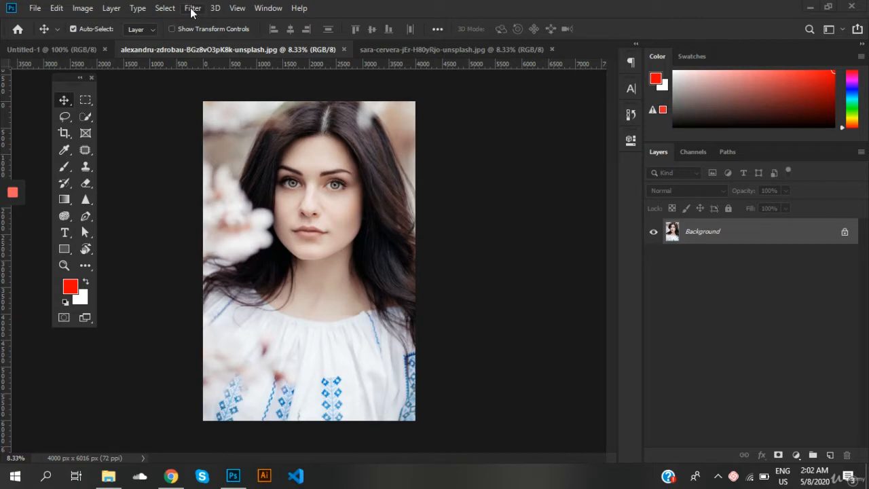
Open the portrait photo in the Liquify filter and choose Face #1 in the Face-Aware Liquify settings
{"action": "left_click", "coordinate": [193, 8]}
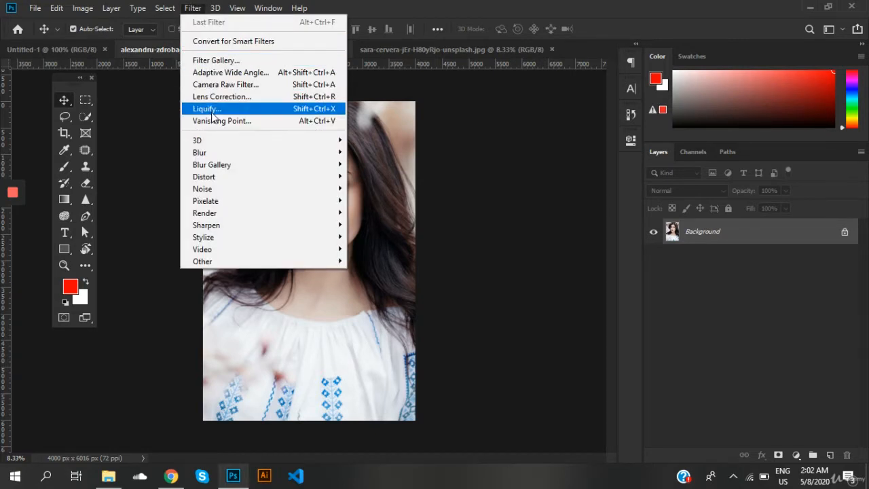
{"action": "left_click", "coordinate": [322, 109]}
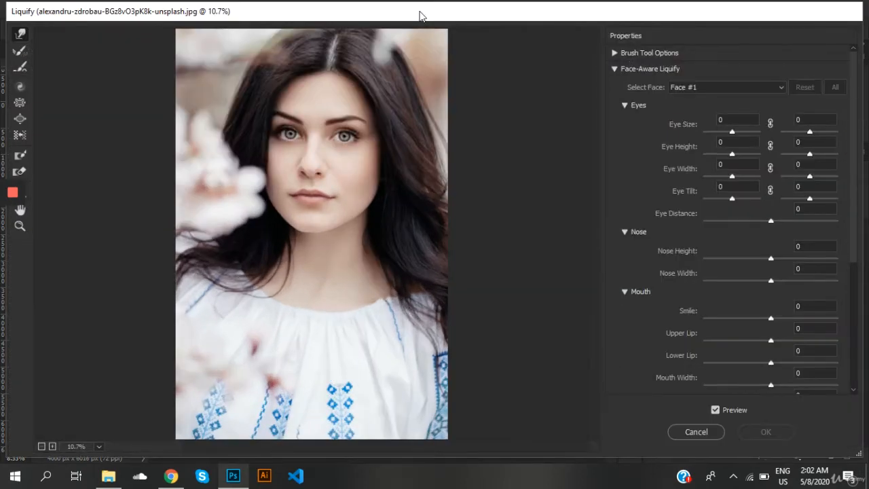
{"action": "left_click_drag", "start_coordinate": [423, 15], "coordinate": [392, 23]}
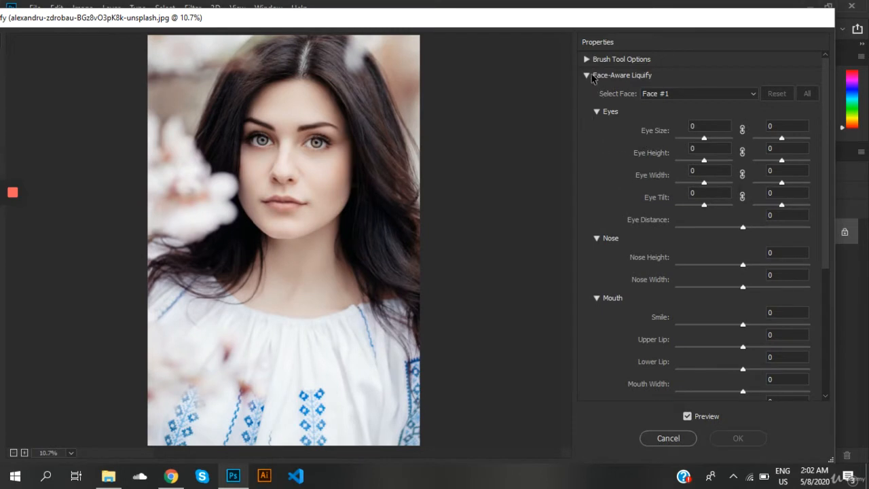
{"action": "left_click", "coordinate": [586, 76]}
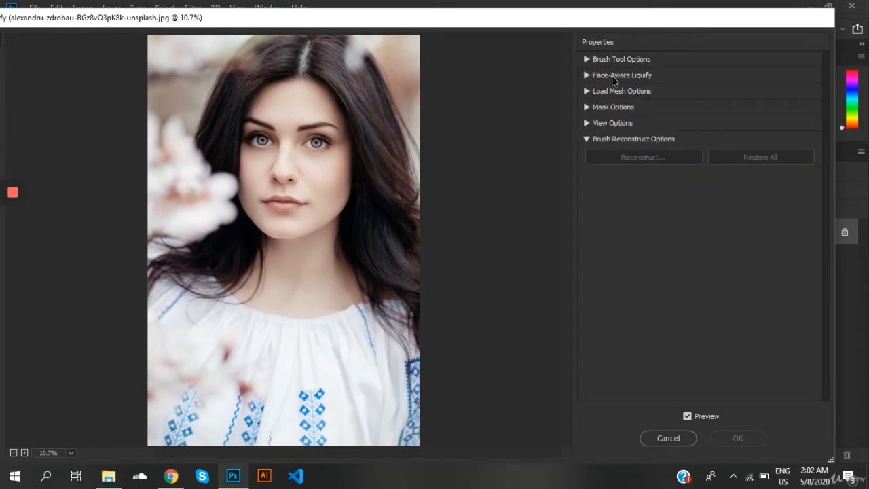
{"action": "left_click", "coordinate": [586, 75]}
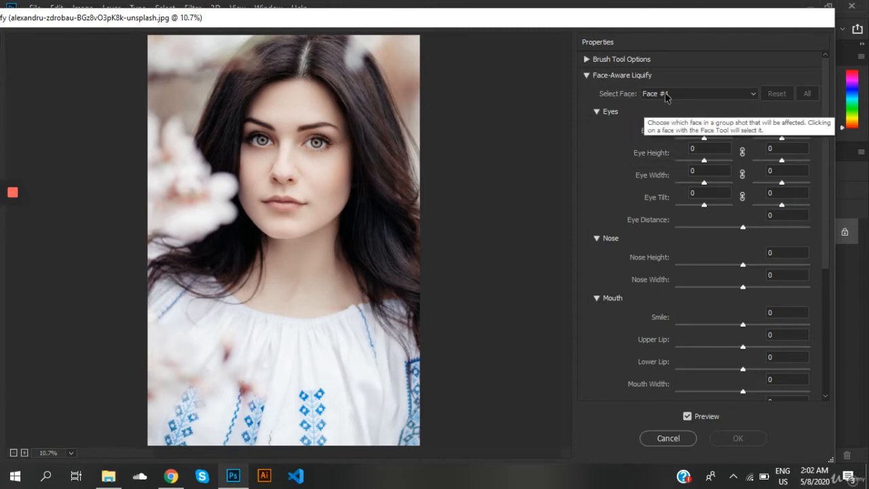
{"action": "left_click", "coordinate": [746, 93]}
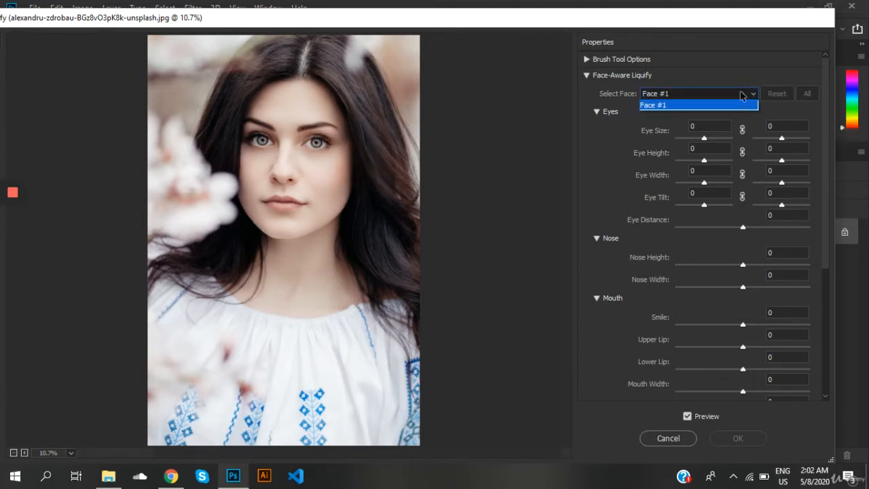
{"action": "left_click", "coordinate": [658, 106]}
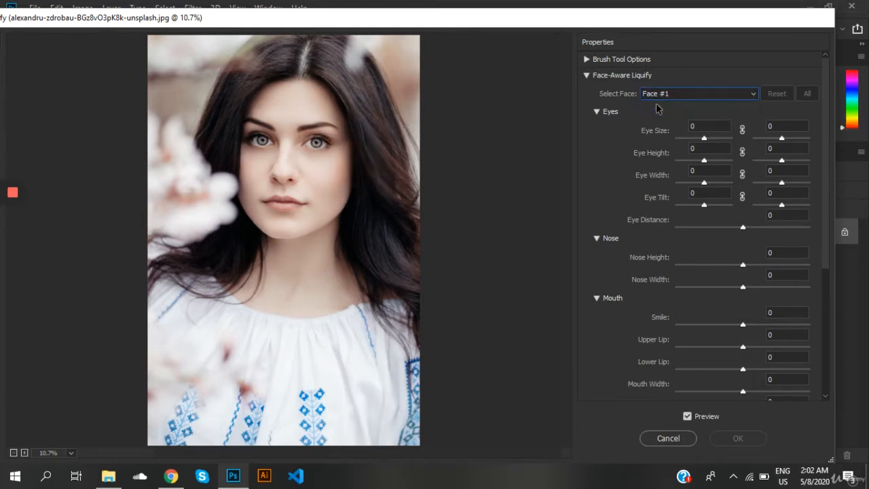
Link the left and right values of all eye settings and set Eye Size to 70 for both eyes
{"action": "left_click", "coordinate": [705, 140]}
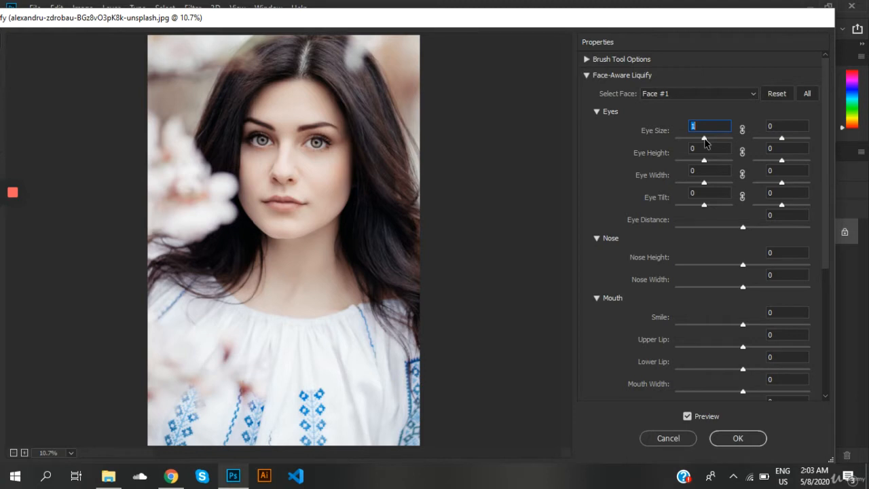
{"action": "left_click_drag", "start_coordinate": [704, 140], "coordinate": [820, 143]}
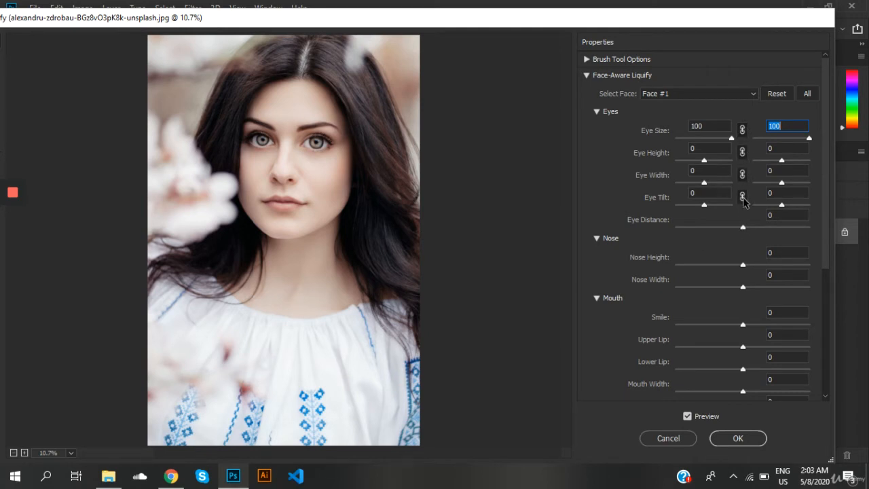
{"action": "scroll", "coordinate": [742, 341], "scroll_direction": "down", "scroll_amount": 3}
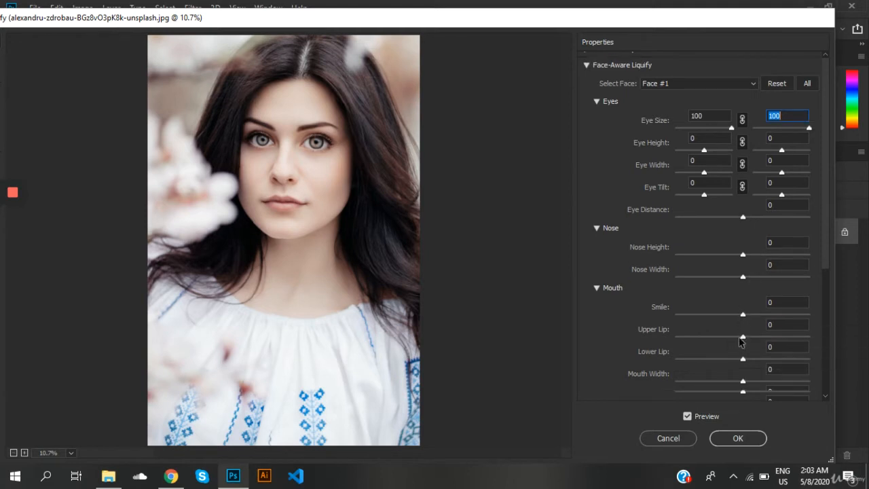
{"action": "scroll", "coordinate": [742, 341], "scroll_direction": "down", "scroll_amount": 3}
{"action": "scroll", "coordinate": [742, 341], "scroll_direction": "up", "scroll_amount": 5}
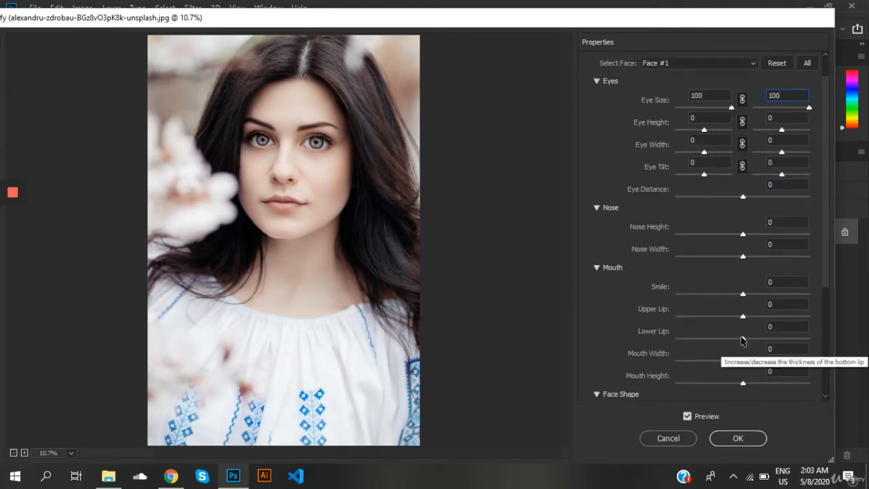
{"action": "scroll", "coordinate": [761, 193], "scroll_direction": "up", "scroll_amount": 1}
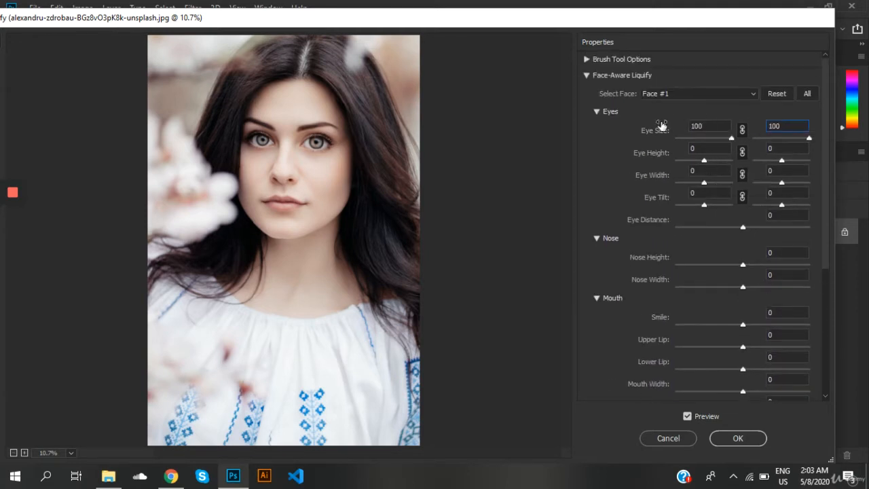
{"action": "left_click", "coordinate": [732, 139]}
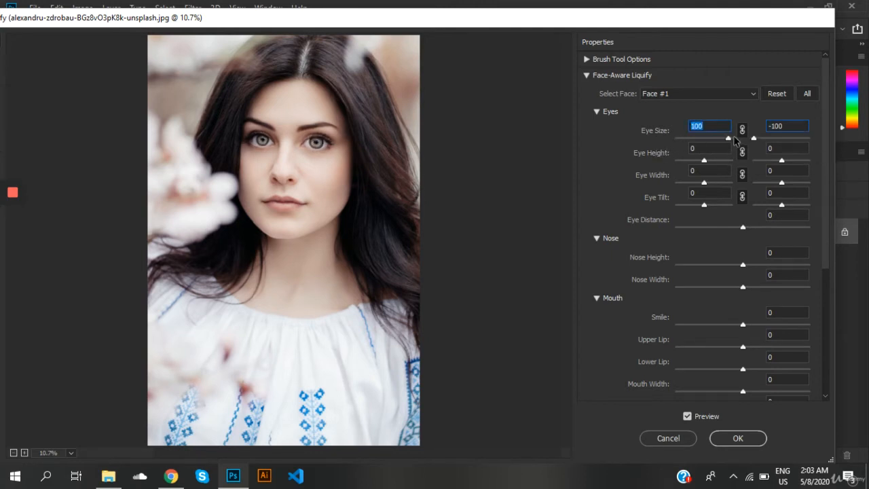
{"action": "mouse_move", "coordinate": [731, 139]}
{"action": "left_mouse_down"}
{"action": "mouse_move", "coordinate": [657, 145]}
{"action": "mouse_move", "coordinate": [725, 141]}
{"action": "left_mouse_up"}
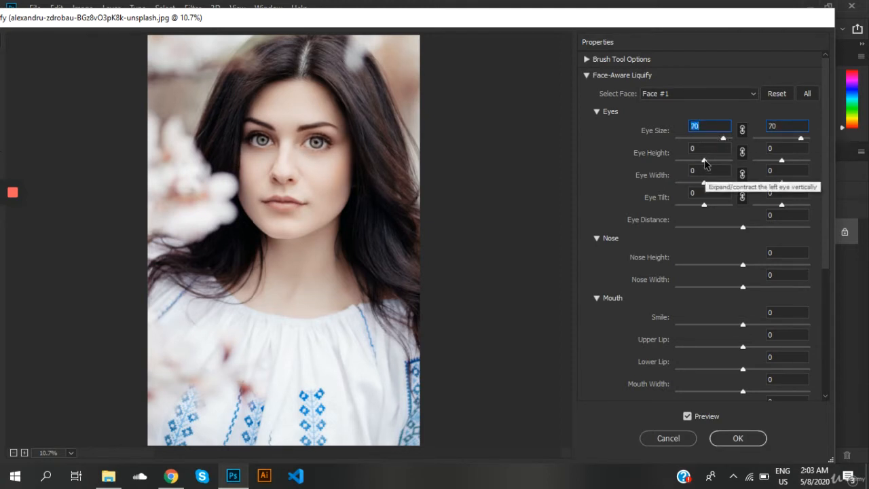
Set Eye Height to -24, Eye Width to -52 and Eye Tilt to 1 for both eyes, with Eye Distance at -28
{"action": "left_click_drag", "start_coordinate": [704, 161], "coordinate": [693, 193]}
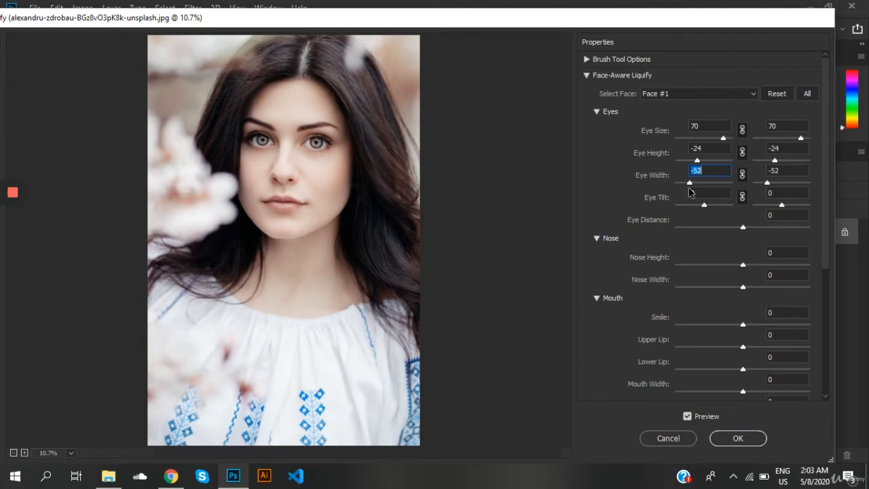
{"action": "left_click", "coordinate": [704, 205]}
{"action": "mouse_move", "coordinate": [704, 209]}
{"action": "left_mouse_down"}
{"action": "mouse_move", "coordinate": [747, 208]}
{"action": "mouse_move", "coordinate": [690, 209]}
{"action": "mouse_move", "coordinate": [704, 207]}
{"action": "left_mouse_up"}
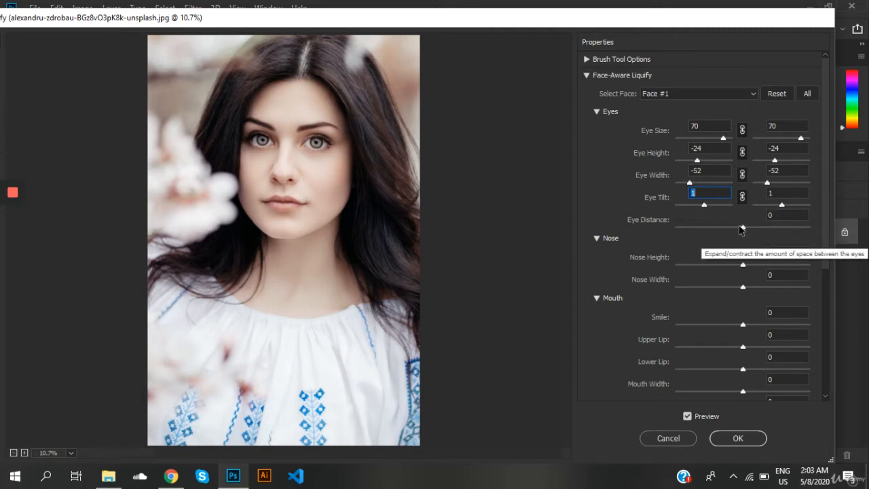
{"action": "mouse_move", "coordinate": [743, 228]}
{"action": "left_mouse_down"}
{"action": "mouse_move", "coordinate": [682, 230]}
{"action": "mouse_move", "coordinate": [801, 216]}
{"action": "mouse_move", "coordinate": [728, 220]}
{"action": "left_mouse_up"}
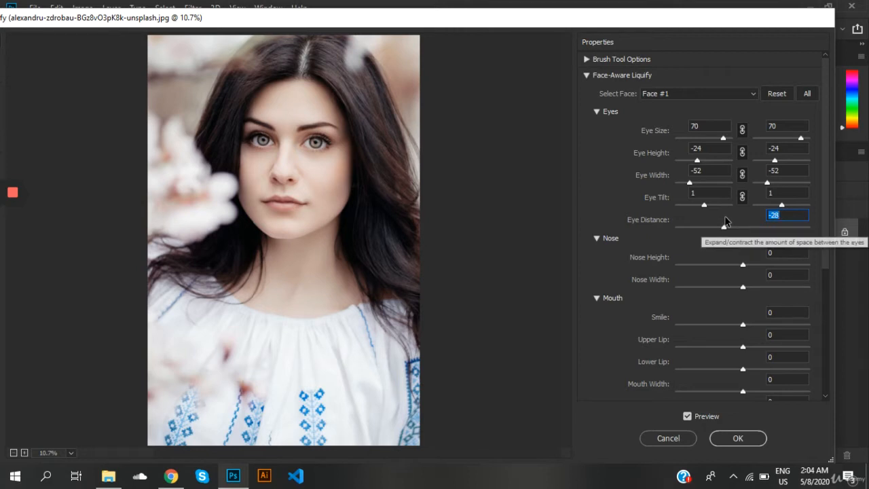
Reshape the nose with Nose Height -2 and Nose Width 1
{"action": "scroll", "coordinate": [723, 224], "scroll_direction": "down", "scroll_amount": 3}
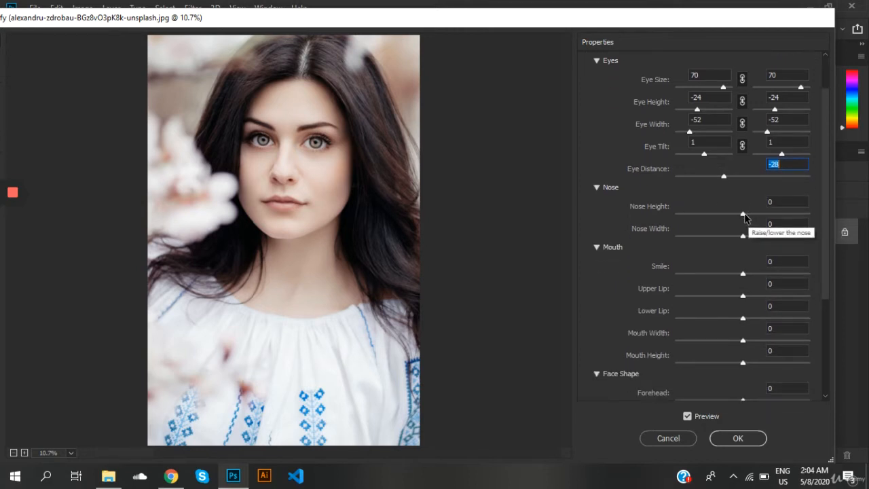
{"action": "left_click_drag", "start_coordinate": [744, 212], "coordinate": [743, 240]}
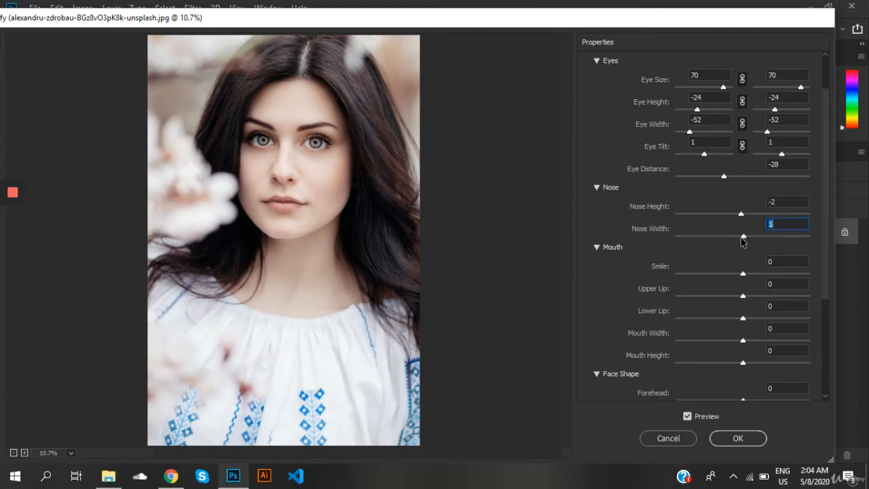
Reshape the mouth with Smile -3, Upper Lip 2, Mouth Width -70 and Mouth Height -47
{"action": "scroll", "coordinate": [727, 281], "scroll_direction": "down", "scroll_amount": 3}
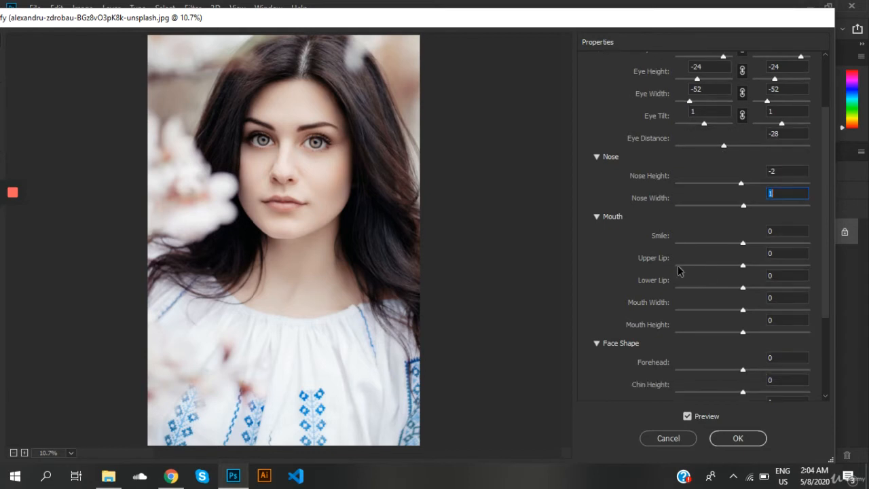
{"action": "left_click", "coordinate": [743, 234]}
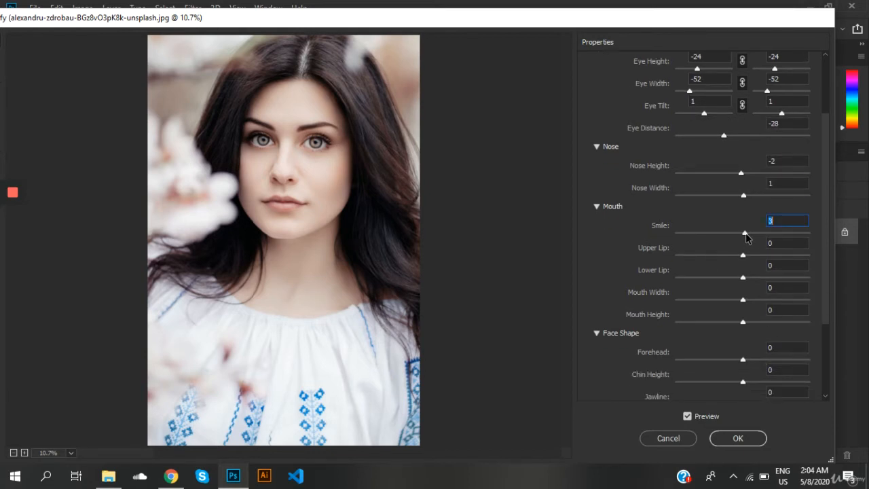
{"action": "left_click_drag", "start_coordinate": [747, 236], "coordinate": [818, 241]}
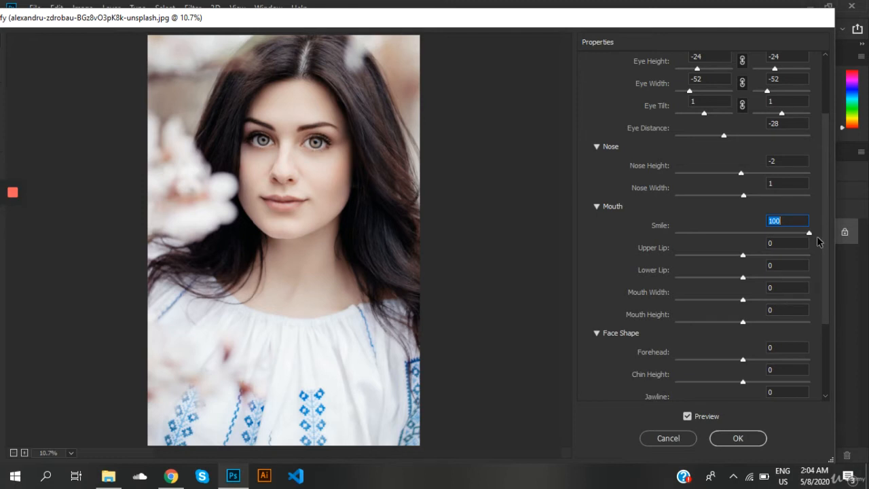
{"action": "left_click_drag", "start_coordinate": [818, 241], "coordinate": [771, 242]}
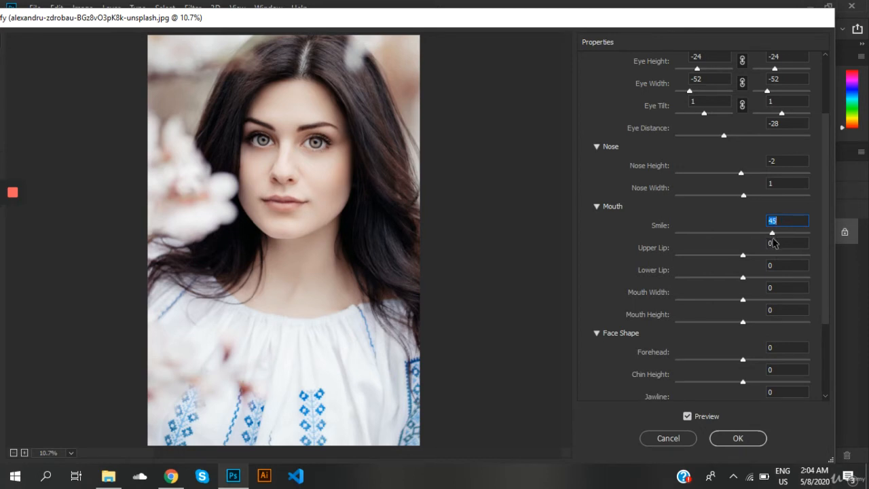
{"action": "left_click_drag", "start_coordinate": [773, 242], "coordinate": [743, 272]}
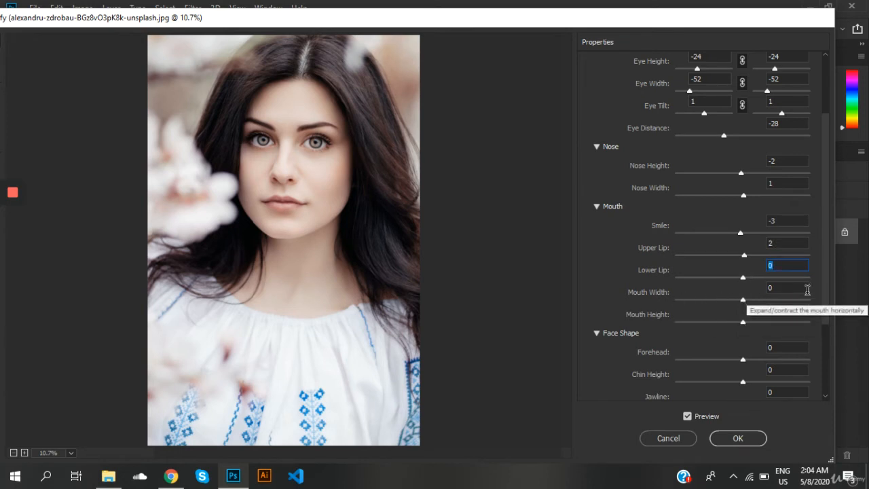
{"action": "left_click_drag", "start_coordinate": [742, 302], "coordinate": [695, 307]}
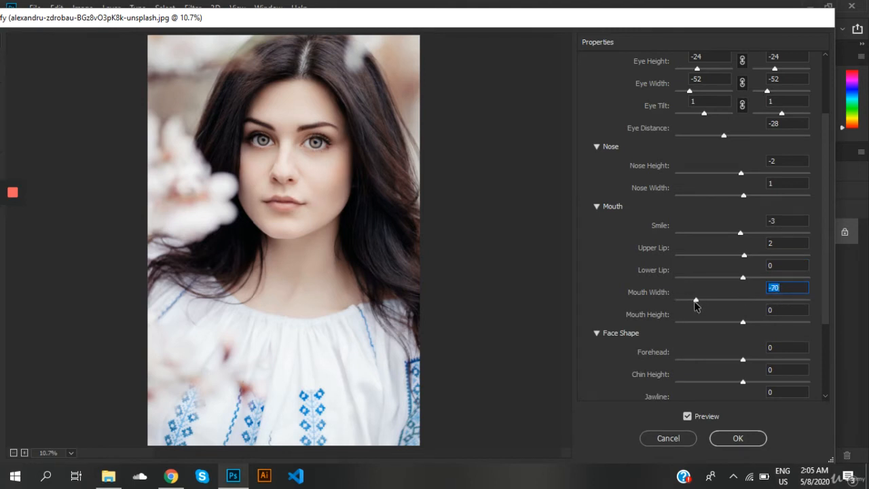
{"action": "left_click_drag", "start_coordinate": [742, 323], "coordinate": [712, 323]}
Adjust the face shape with Forehead 67, Chin Height 82, Jawline -83 and Face Width -88
{"action": "scroll", "coordinate": [758, 305], "scroll_direction": "down", "scroll_amount": 9}
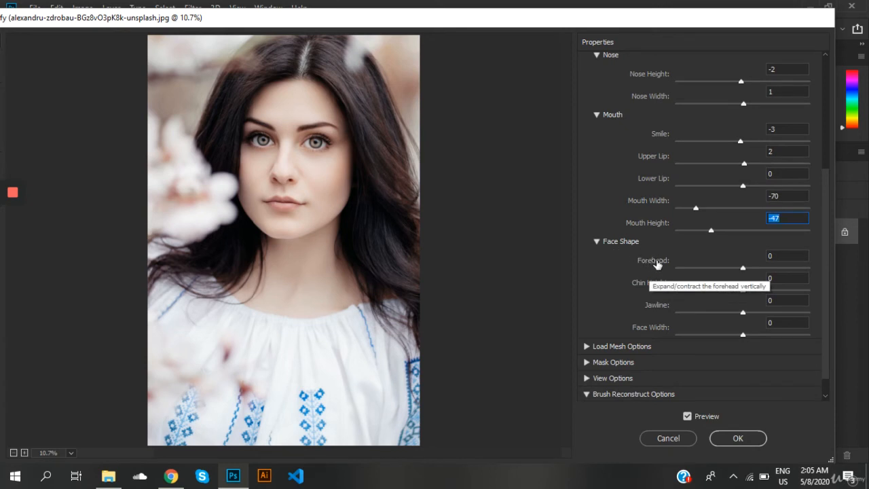
{"action": "left_click_drag", "start_coordinate": [744, 272], "coordinate": [797, 301]}
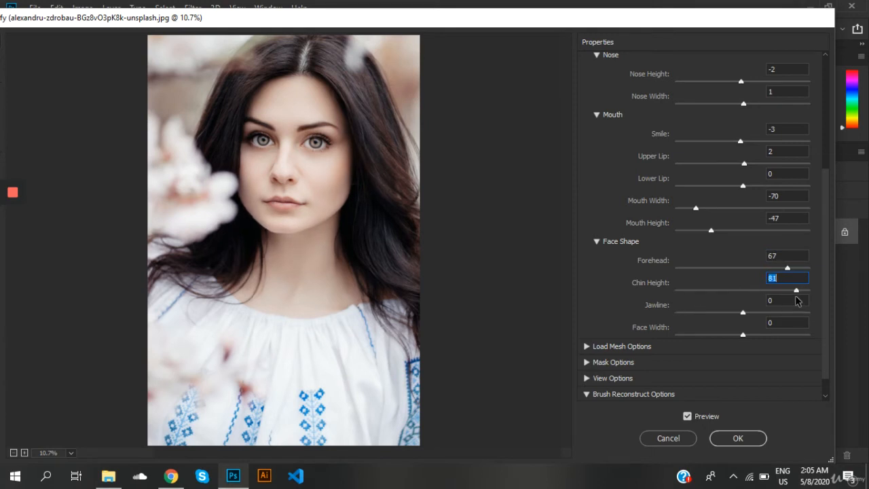
{"action": "left_click_drag", "start_coordinate": [742, 312], "coordinate": [691, 324]}
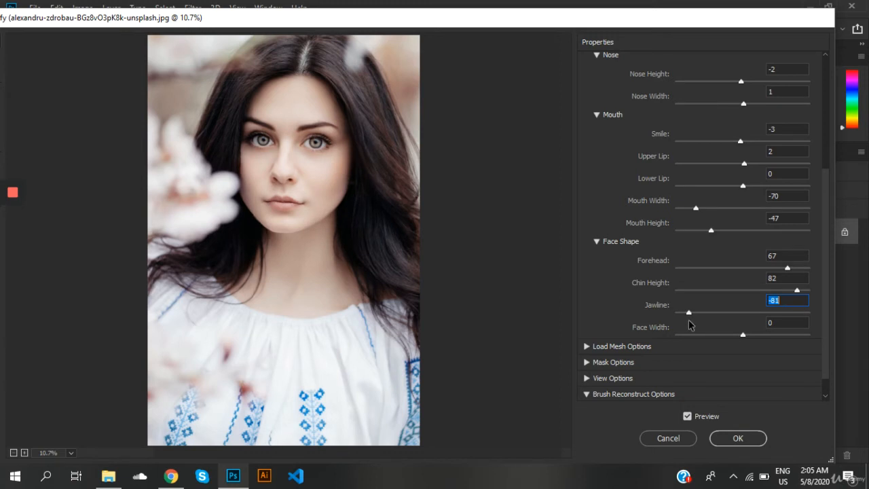
{"action": "left_click_drag", "start_coordinate": [743, 335], "coordinate": [689, 345]}
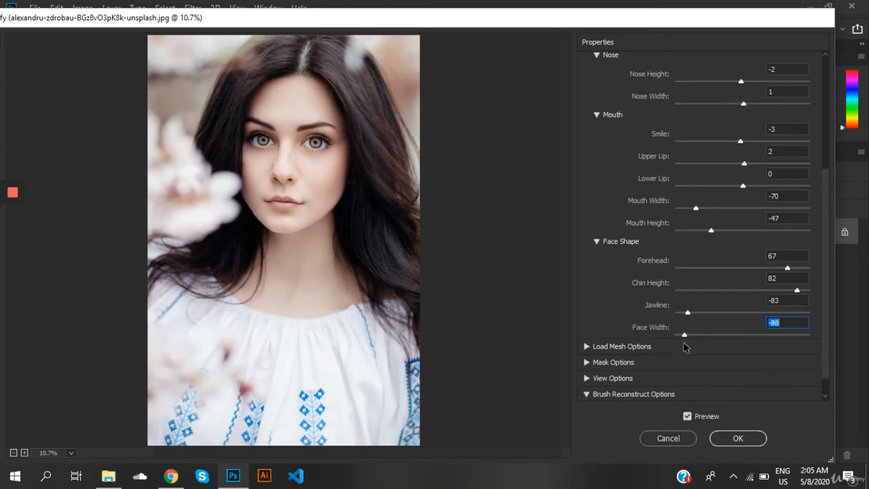
Compare the edited face with the original using the preview, and apply the Liquify changes to the portrait
{"action": "left_click", "coordinate": [686, 417]}
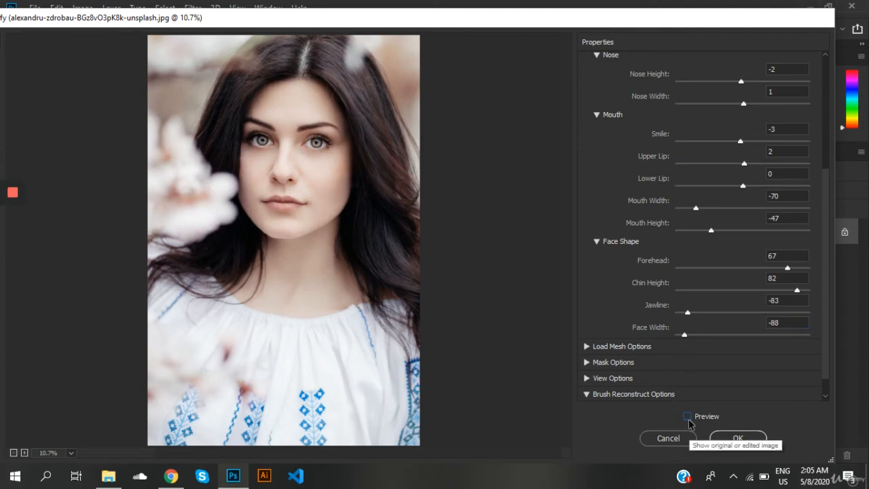
{"action": "left_click", "coordinate": [687, 417]}
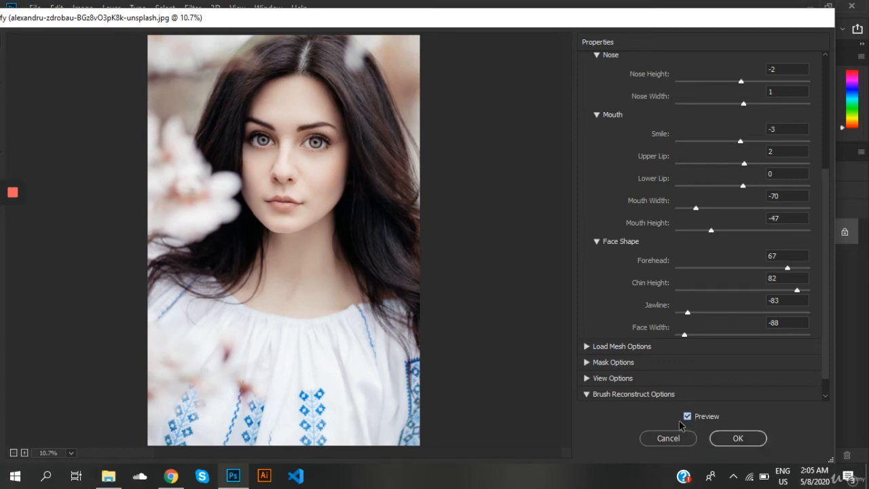
{"action": "left_click", "coordinate": [723, 435]}
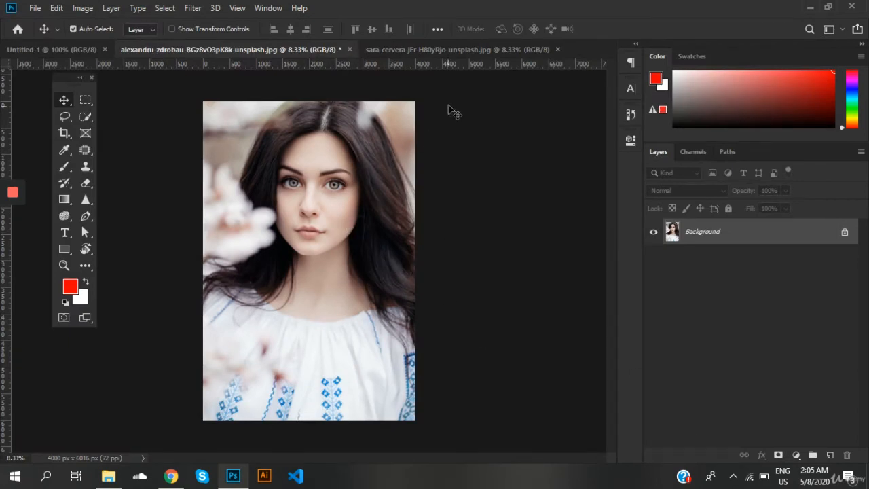
Switch to the milkshake photo sara-cervera-jEr-H80yRjo-unsplash.jpg and open it in the Liquify filter
{"action": "left_click", "coordinate": [451, 48]}
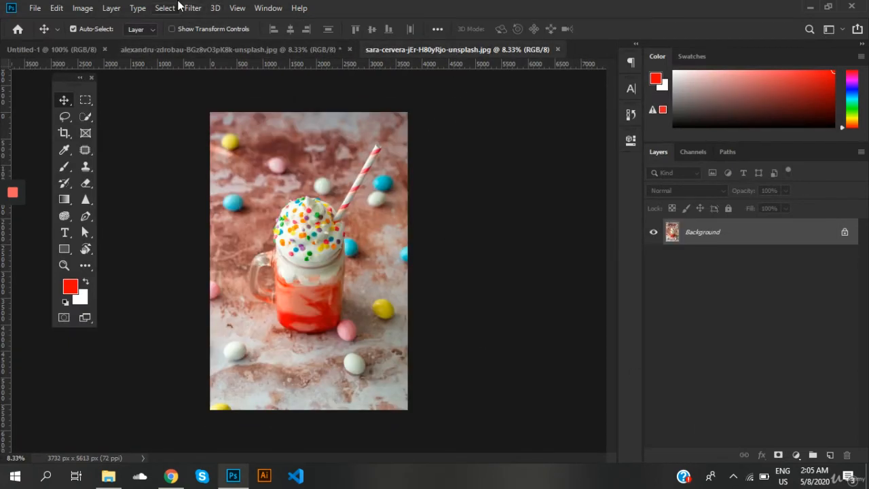
{"action": "left_click", "coordinate": [191, 7]}
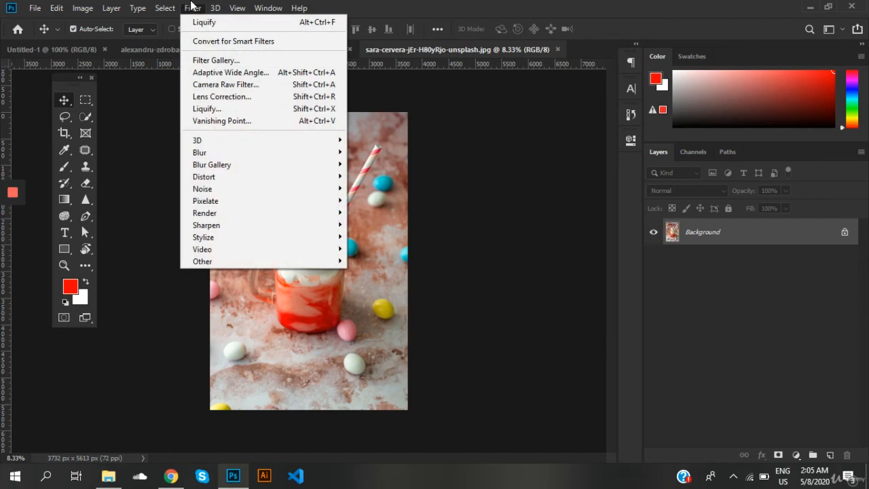
{"action": "left_click", "coordinate": [219, 108]}
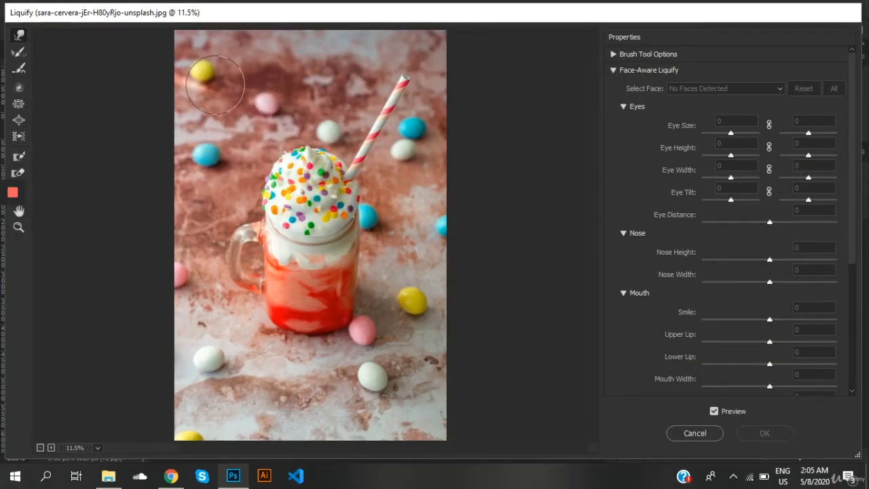
Warp the left side of the whipped cream, the mug and the pink egg beside its base toward the handle side with the Forward Warp tool
{"action": "left_click_drag", "start_coordinate": [317, 185], "coordinate": [258, 178]}
{"action": "left_click_drag", "start_coordinate": [321, 200], "coordinate": [116, 161]}
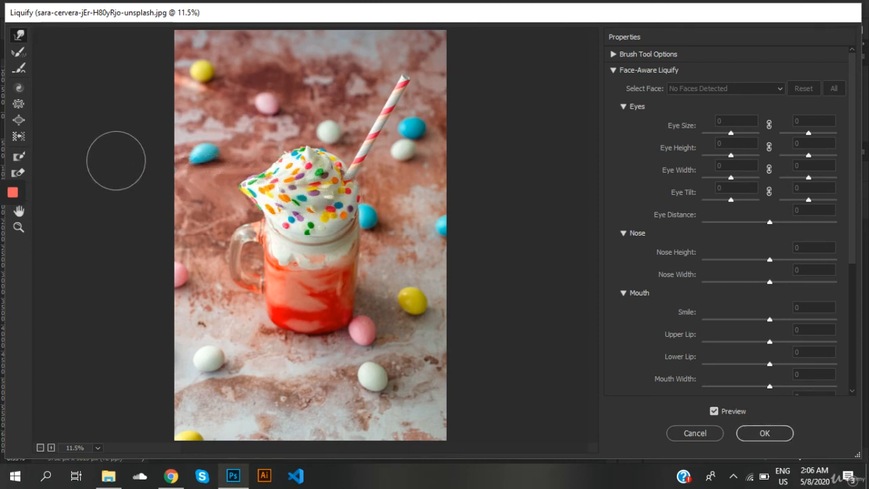
{"action": "left_click_drag", "start_coordinate": [318, 221], "coordinate": [206, 205]}
{"action": "left_click_drag", "start_coordinate": [318, 243], "coordinate": [215, 253]}
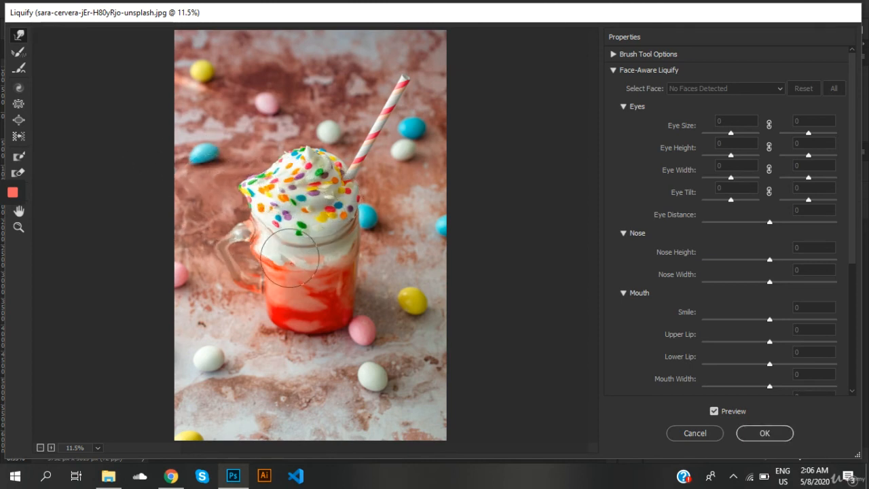
{"action": "mouse_move", "coordinate": [343, 271]}
{"action": "left_mouse_down"}
{"action": "mouse_move", "coordinate": [300, 281]}
{"action": "mouse_move", "coordinate": [211, 272]}
{"action": "left_mouse_up"}
{"action": "left_click_drag", "start_coordinate": [379, 324], "coordinate": [253, 299]}
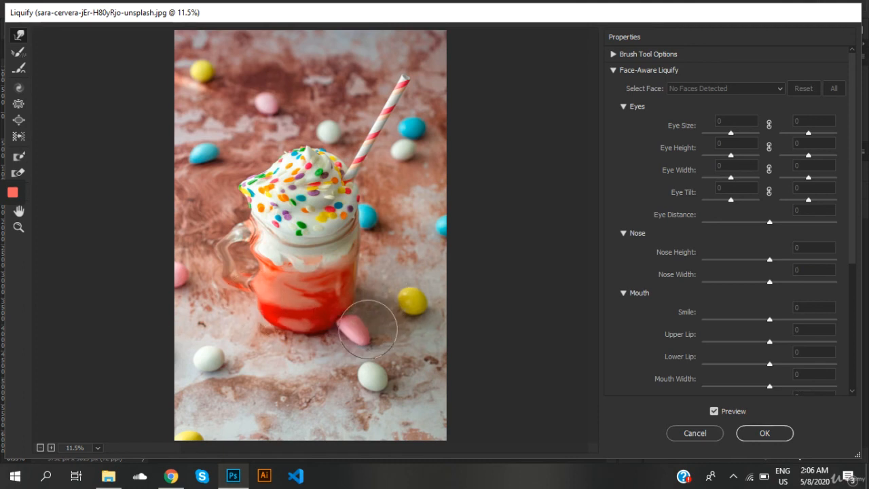
{"action": "left_click_drag", "start_coordinate": [411, 300], "coordinate": [177, 301]}
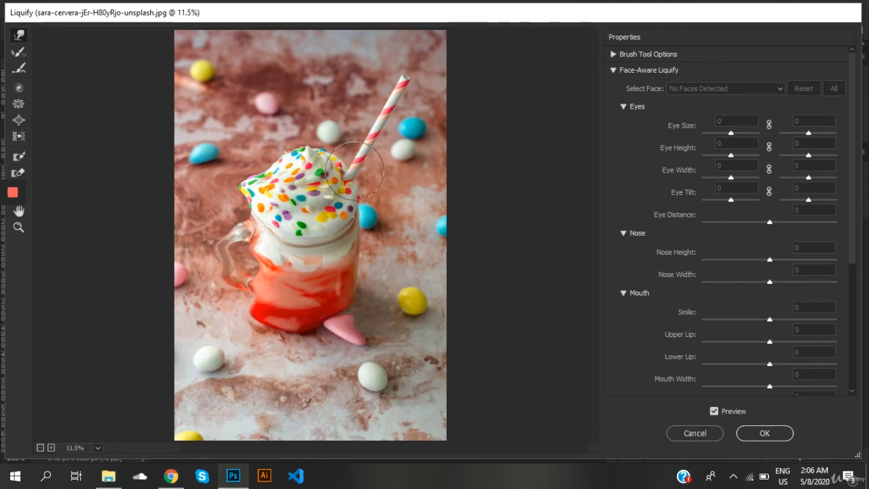
Bend the striped straw into a wavy shape, and smear the whipped cream, upper mug and surrounding background into swirls
{"action": "left_click_drag", "start_coordinate": [332, 182], "coordinate": [412, 169]}
{"action": "mouse_move", "coordinate": [345, 145]}
{"action": "left_mouse_down"}
{"action": "mouse_move", "coordinate": [383, 138]}
{"action": "mouse_move", "coordinate": [402, 105]}
{"action": "mouse_move", "coordinate": [391, 96]}
{"action": "mouse_move", "coordinate": [444, 97]}
{"action": "left_mouse_up"}
{"action": "mouse_move", "coordinate": [392, 87]}
{"action": "left_mouse_down"}
{"action": "mouse_move", "coordinate": [408, 89]}
{"action": "mouse_move", "coordinate": [404, 84]}
{"action": "mouse_move", "coordinate": [427, 104]}
{"action": "left_mouse_up"}
{"action": "mouse_move", "coordinate": [334, 109]}
{"action": "left_mouse_down"}
{"action": "mouse_move", "coordinate": [404, 133]}
{"action": "mouse_move", "coordinate": [375, 123]}
{"action": "left_mouse_up"}
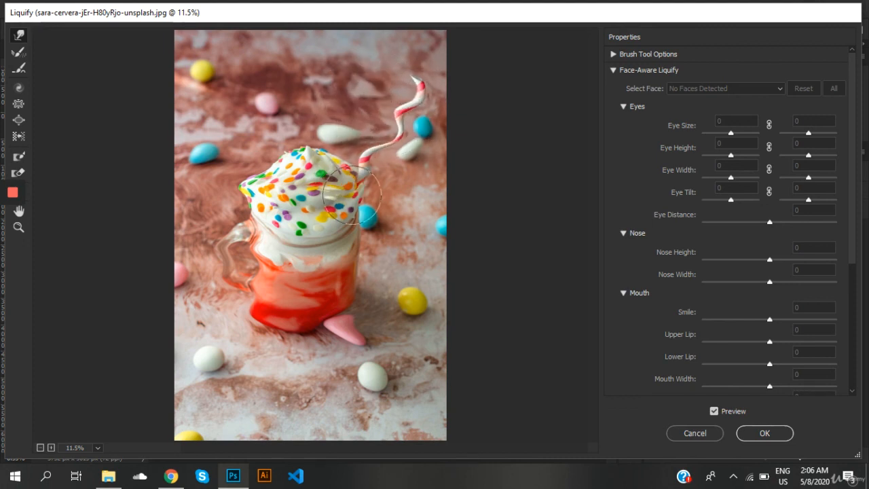
{"action": "mouse_move", "coordinate": [321, 195]}
{"action": "left_mouse_down"}
{"action": "mouse_move", "coordinate": [302, 204]}
{"action": "mouse_move", "coordinate": [290, 161]}
{"action": "mouse_move", "coordinate": [316, 201]}
{"action": "mouse_move", "coordinate": [297, 230]}
{"action": "mouse_move", "coordinate": [227, 112]}
{"action": "mouse_move", "coordinate": [393, 221]}
{"action": "mouse_move", "coordinate": [304, 291]}
{"action": "mouse_move", "coordinate": [275, 258]}
{"action": "mouse_move", "coordinate": [370, 268]}
{"action": "mouse_move", "coordinate": [388, 178]}
{"action": "mouse_move", "coordinate": [349, 159]}
{"action": "mouse_move", "coordinate": [362, 231]}
{"action": "mouse_move", "coordinate": [371, 154]}
{"action": "mouse_move", "coordinate": [314, 160]}
{"action": "mouse_move", "coordinate": [312, 231]}
{"action": "mouse_move", "coordinate": [315, 163]}
{"action": "mouse_move", "coordinate": [247, 177]}
{"action": "mouse_move", "coordinate": [295, 241]}
{"action": "mouse_move", "coordinate": [328, 156]}
{"action": "mouse_move", "coordinate": [338, 164]}
{"action": "mouse_move", "coordinate": [283, 237]}
{"action": "mouse_move", "coordinate": [406, 221]}
{"action": "mouse_move", "coordinate": [329, 149]}
{"action": "mouse_move", "coordinate": [298, 193]}
{"action": "mouse_move", "coordinate": [345, 133]}
{"action": "mouse_move", "coordinate": [378, 141]}
{"action": "mouse_move", "coordinate": [244, 135]}
{"action": "mouse_move", "coordinate": [384, 150]}
{"action": "mouse_move", "coordinate": [420, 115]}
{"action": "mouse_move", "coordinate": [434, 60]}
{"action": "left_mouse_up"}
{"action": "mouse_move", "coordinate": [288, 129]}
{"action": "left_mouse_down"}
{"action": "mouse_move", "coordinate": [347, 195]}
{"action": "mouse_move", "coordinate": [367, 170]}
{"action": "mouse_move", "coordinate": [319, 190]}
{"action": "mouse_move", "coordinate": [353, 156]}
{"action": "mouse_move", "coordinate": [306, 216]}
{"action": "mouse_move", "coordinate": [319, 68]}
{"action": "mouse_move", "coordinate": [291, 108]}
{"action": "mouse_move", "coordinate": [380, 123]}
{"action": "mouse_move", "coordinate": [341, 175]}
{"action": "mouse_move", "coordinate": [466, 153]}
{"action": "left_mouse_up"}
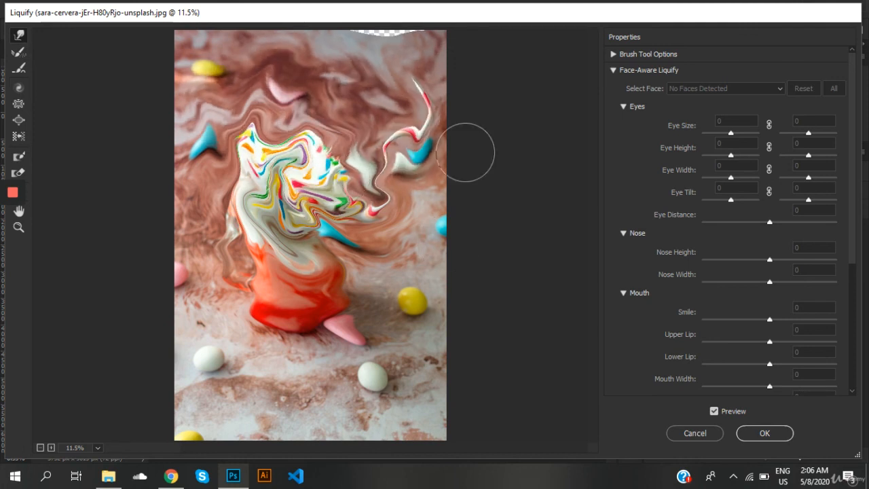